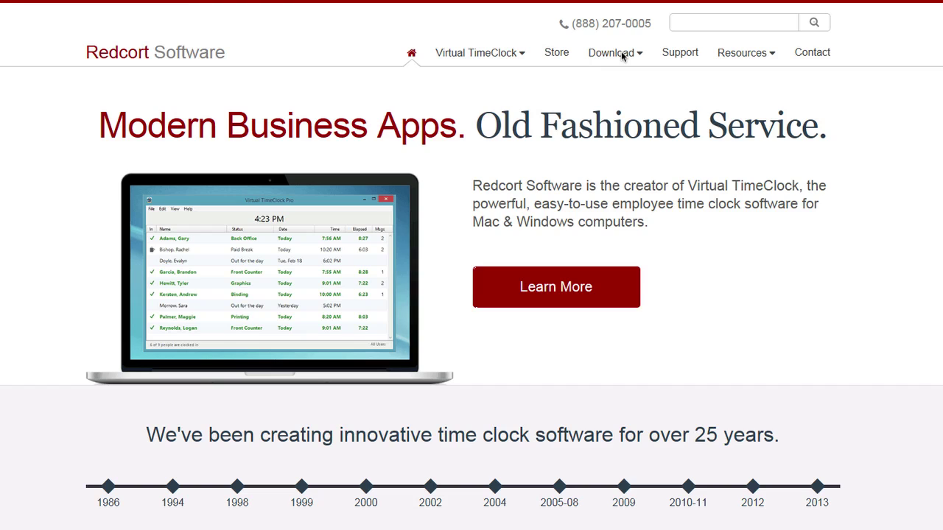
# Step: Go to the Virtual TimeClock Pro download page from the Redcort Software site's Download menu
pyautogui.moveTo(623, 58)
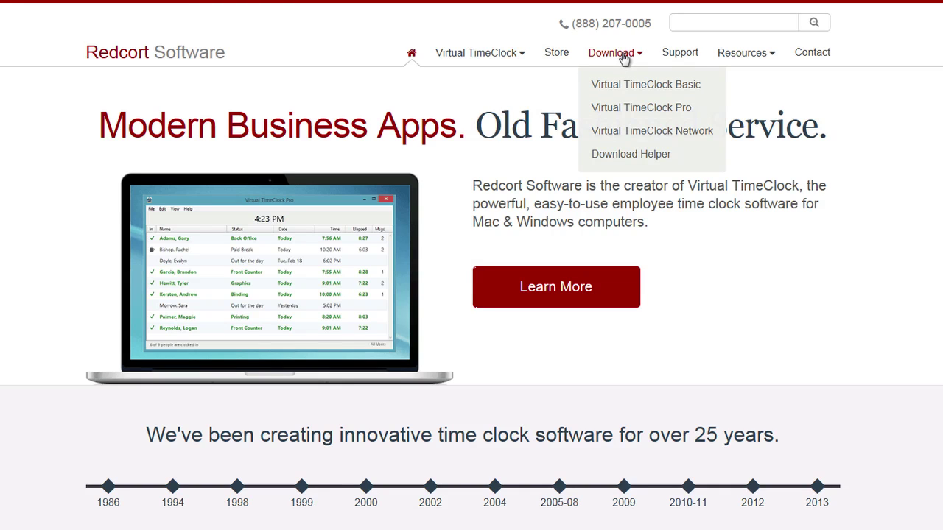
pyautogui.click(633, 108)
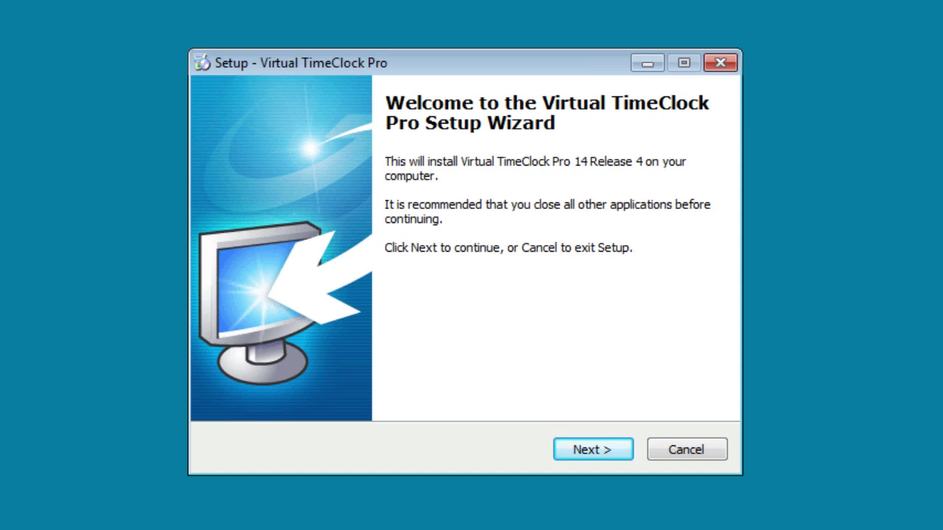
# Step: Install Virtual TimeClock Pro with the licence agreement accepted and a desktop icon
pyautogui.click(592, 445)
pyautogui.click(359, 383)
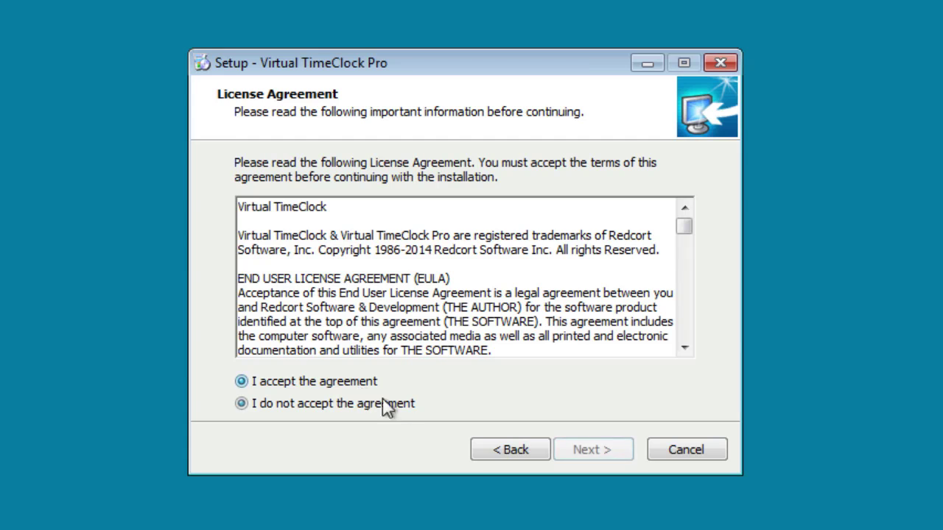
pyautogui.click(579, 451)
pyautogui.click(582, 450)
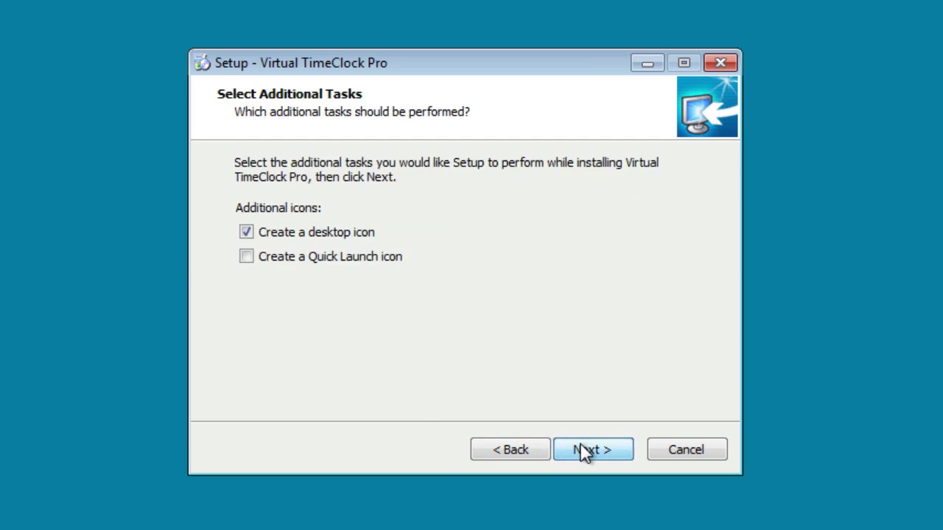
pyautogui.click(584, 450)
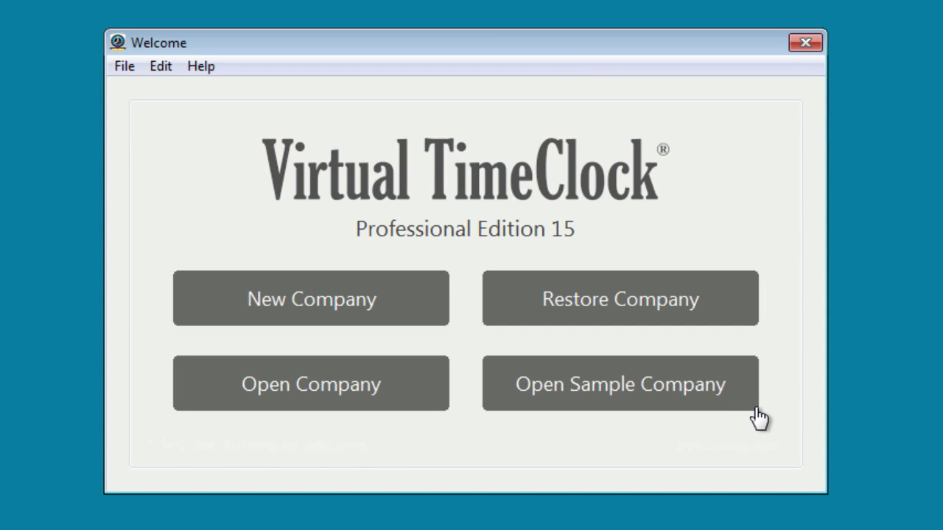
# Step: Start a new company file 'Redcort Software' with the administrator's first name, last name and verified password
pyautogui.click(421, 310)
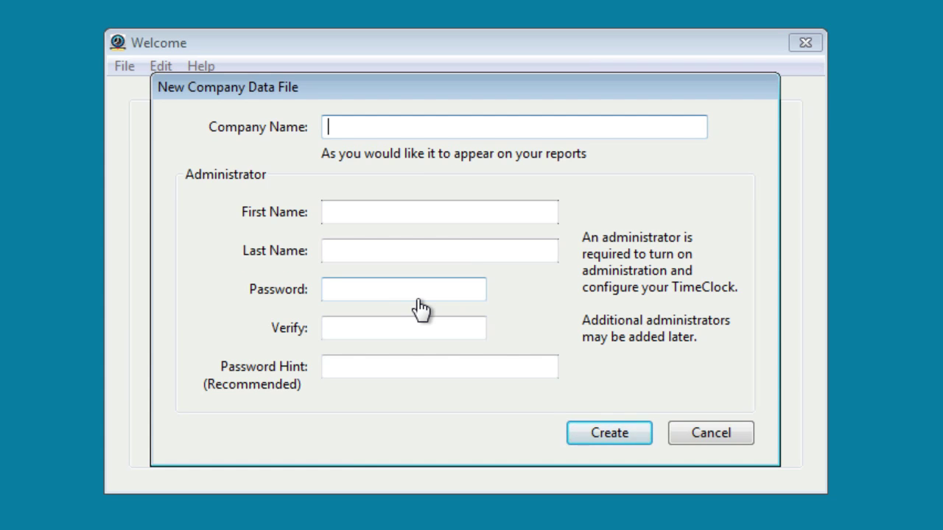
pyautogui.write('Redcort Software')
pyautogui.press('Tab')
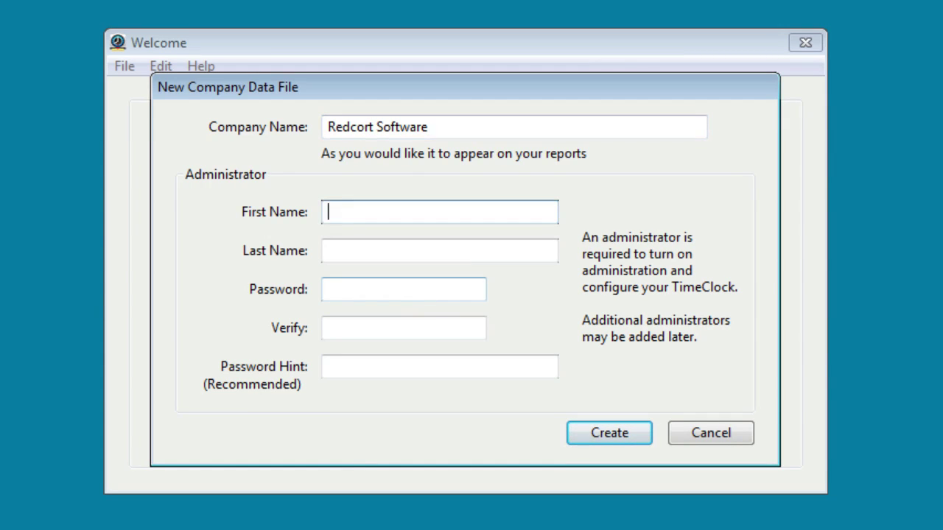
pyautogui.press('Tab')
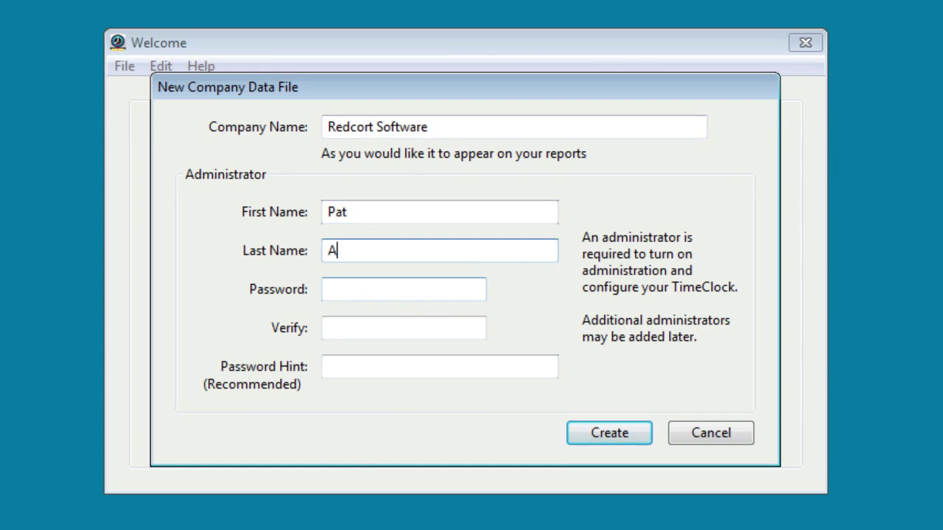
pyautogui.press('Tab')
pyautogui.write('***')
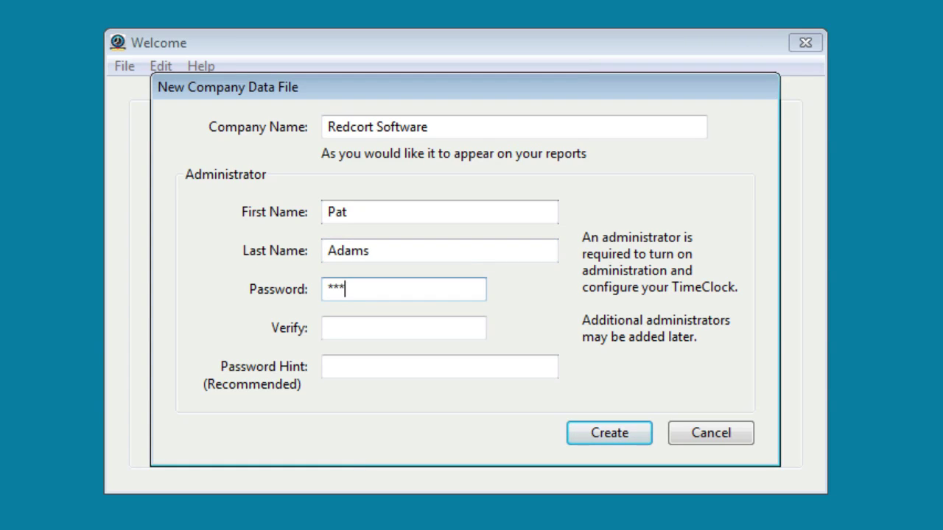
pyautogui.press('Tab')
pyautogui.write('***')
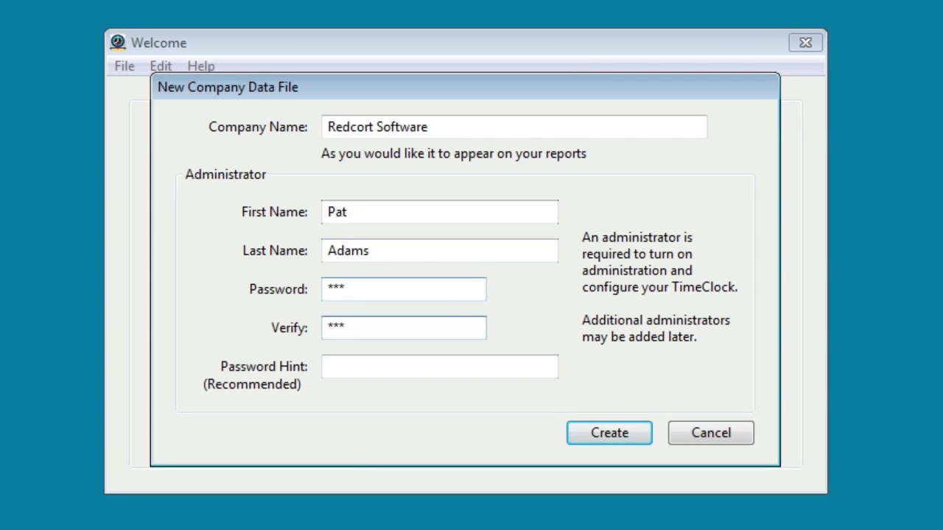
# Step: Create the company database and add a new employee user with their first and last name
pyautogui.click(617, 432)
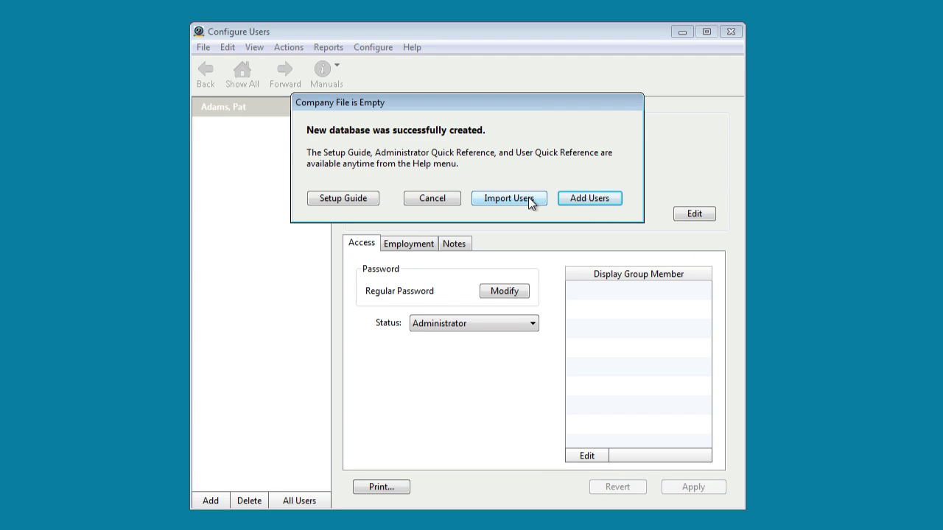
pyautogui.click(576, 199)
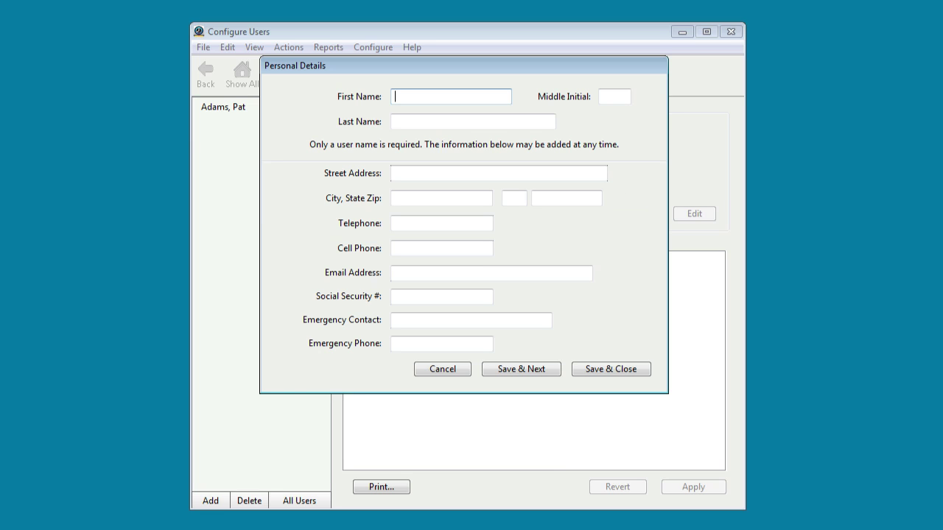
pyautogui.press('Tab')
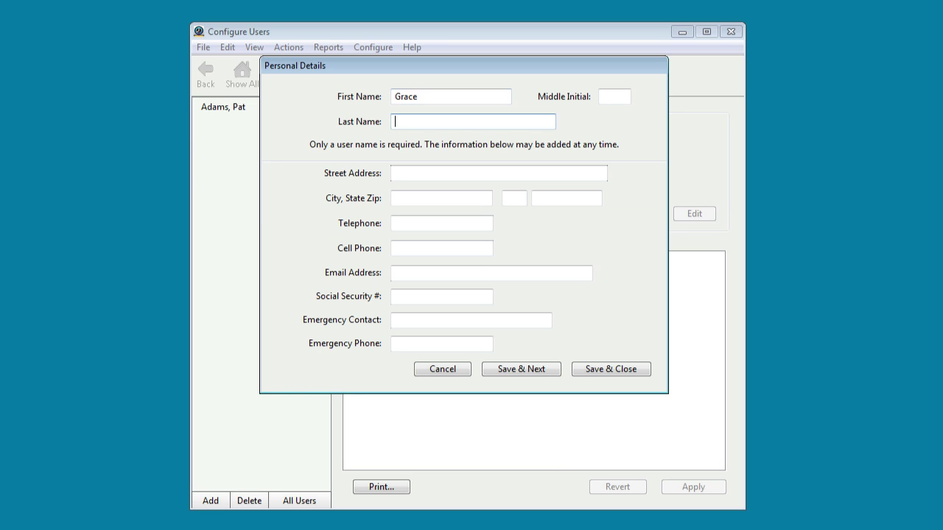
pyautogui.click(613, 368)
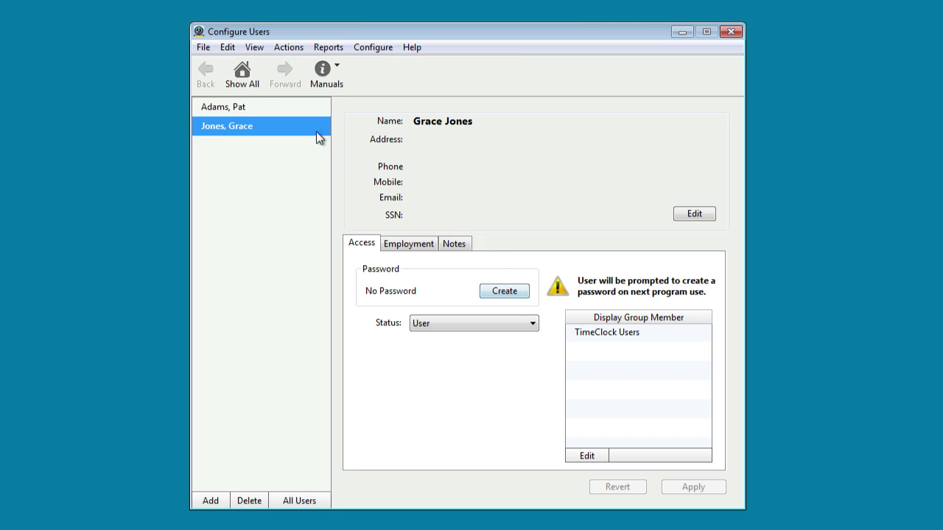
# Step: Return to the Configure Virtual TimeClock overview listing People, Groups, System and Data settings
pyautogui.click(246, 76)
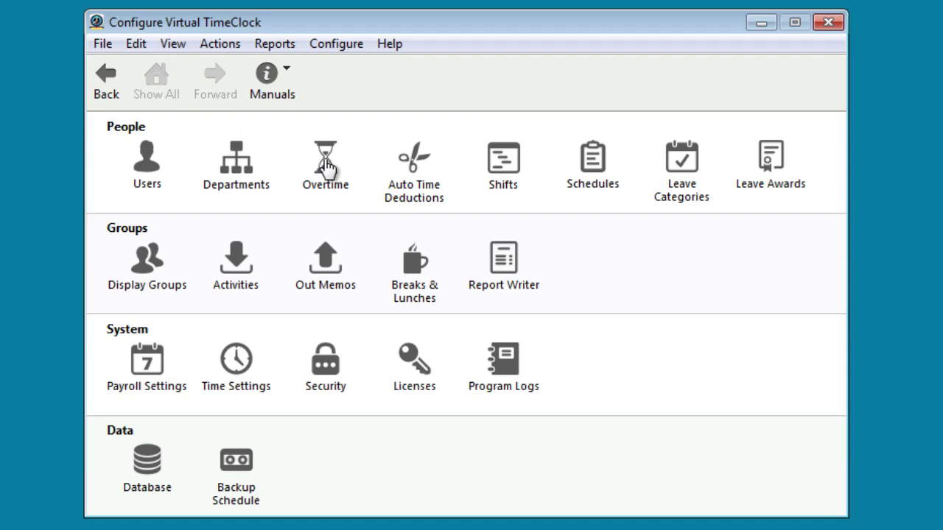
# Step: Assign all users to the Weekly Only overtime rule, time and a half after 40 hours
pyautogui.click(324, 158)
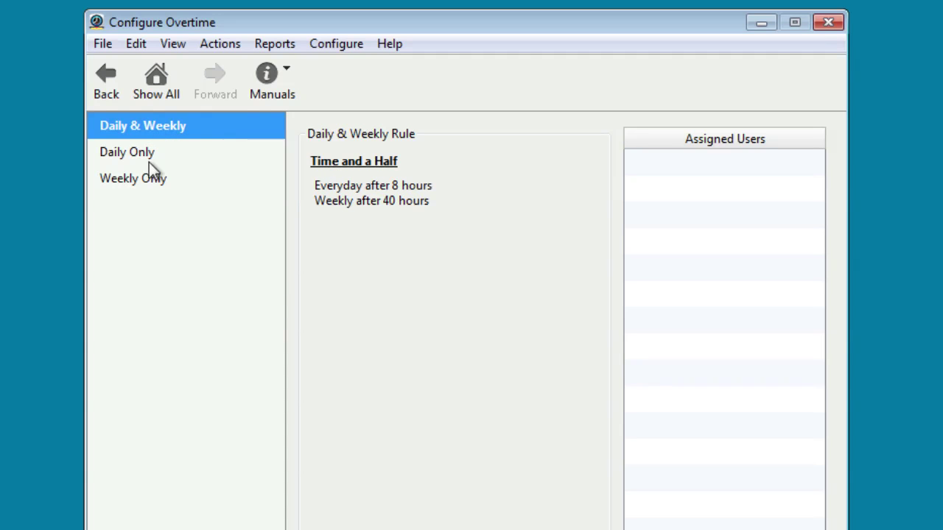
pyautogui.click(152, 184)
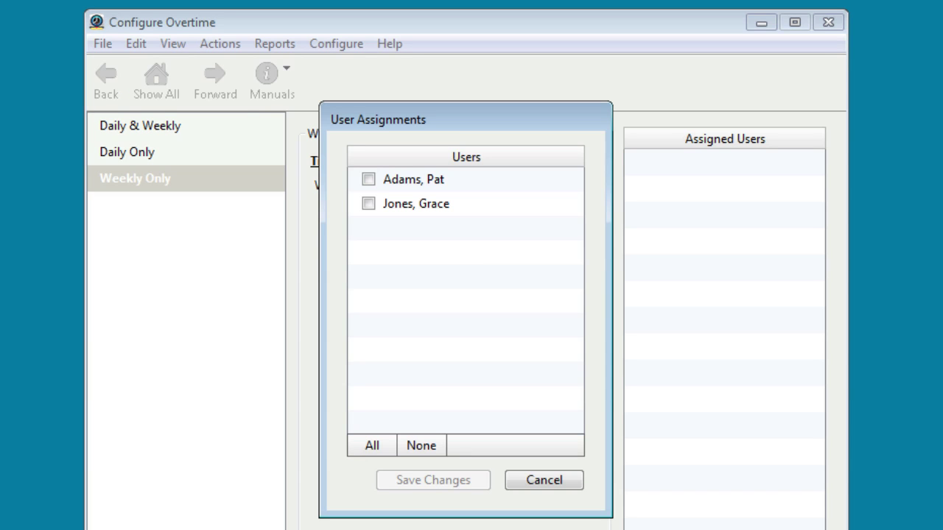
pyautogui.click(373, 446)
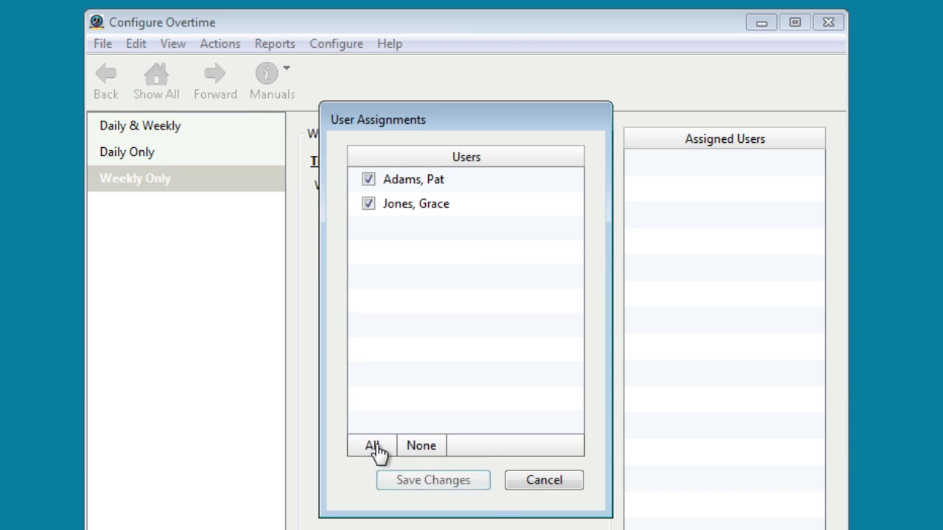
pyautogui.click(438, 478)
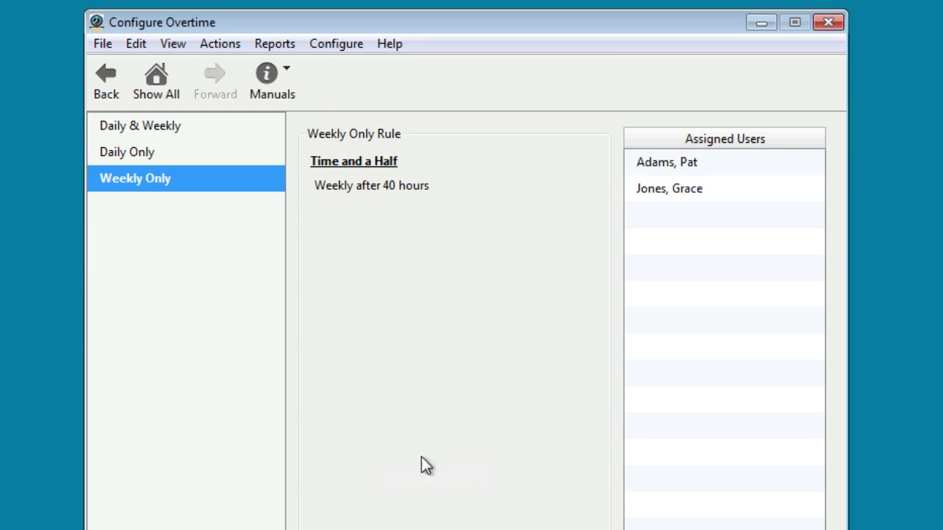
# Step: Keep the TimeClock Users display group on the In/Out Board - One List interface
pyautogui.click(156, 78)
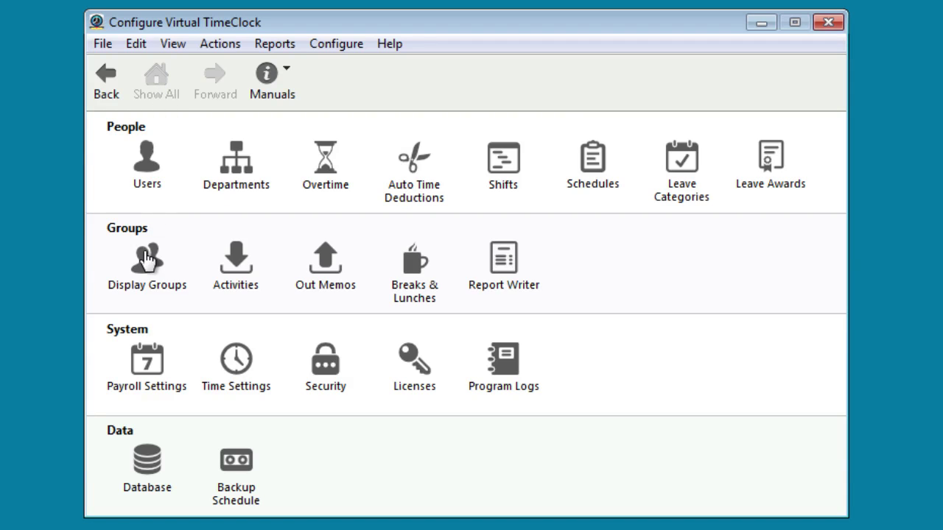
pyautogui.click(146, 262)
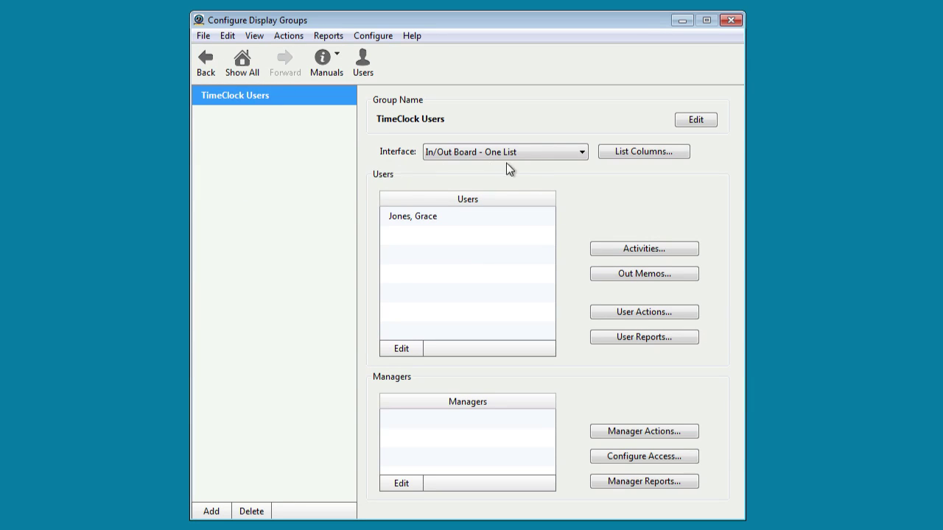
pyautogui.click(582, 153)
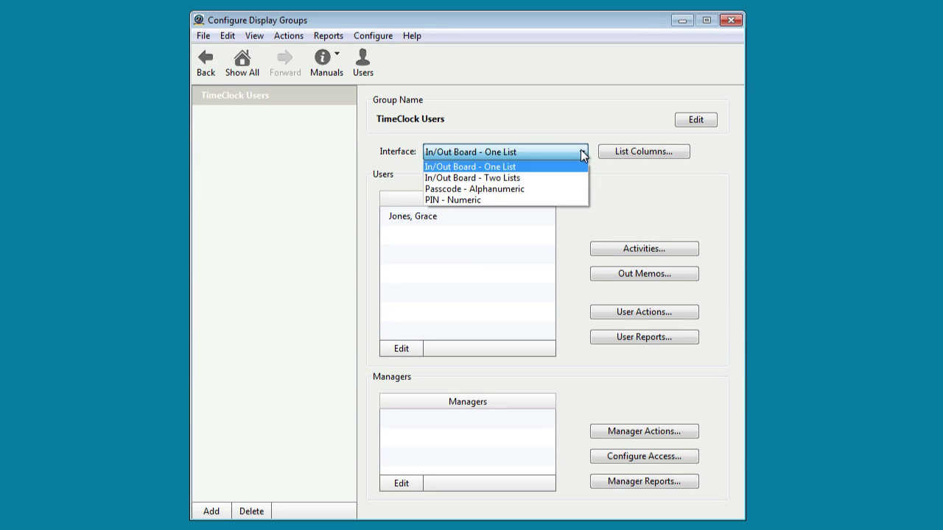
pyautogui.click(582, 153)
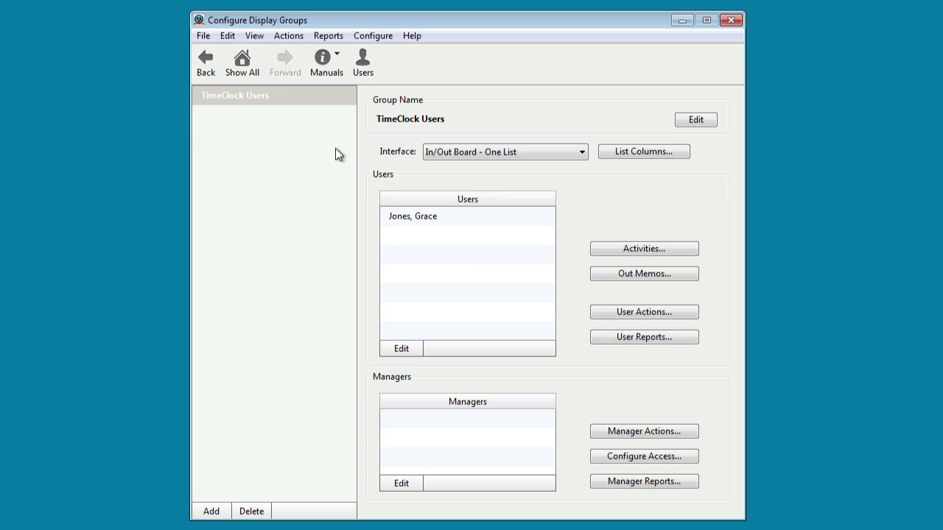
# Step: Review the paid In activity for TimeClock Users, then go back to the configuration overview
pyautogui.click(242, 63)
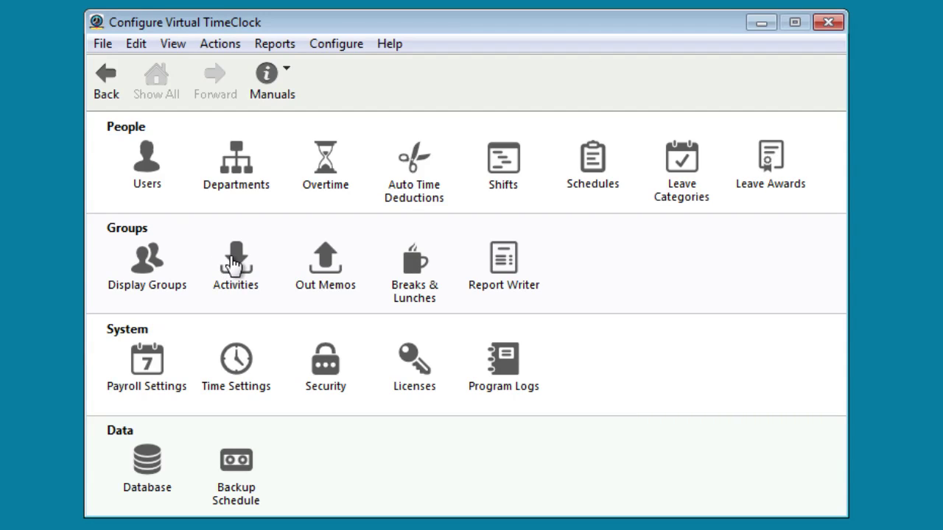
pyautogui.click(234, 264)
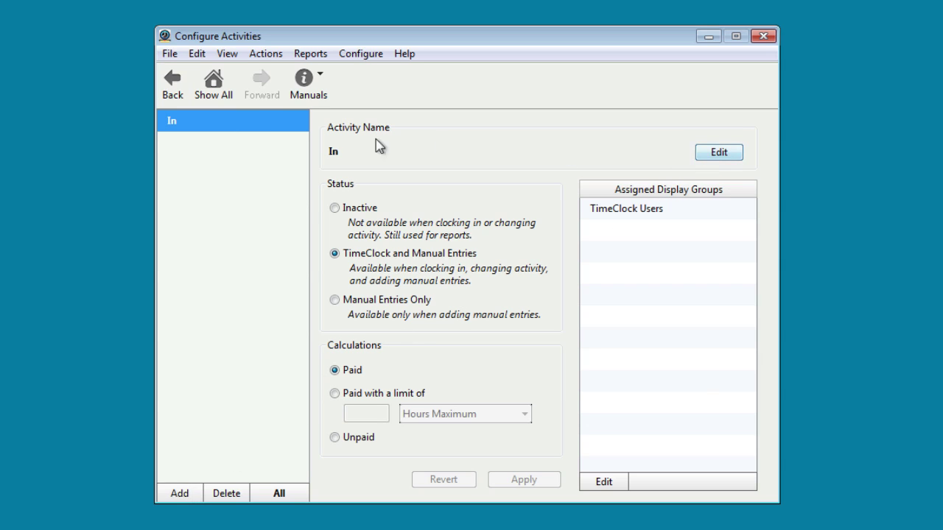
pyautogui.click(212, 83)
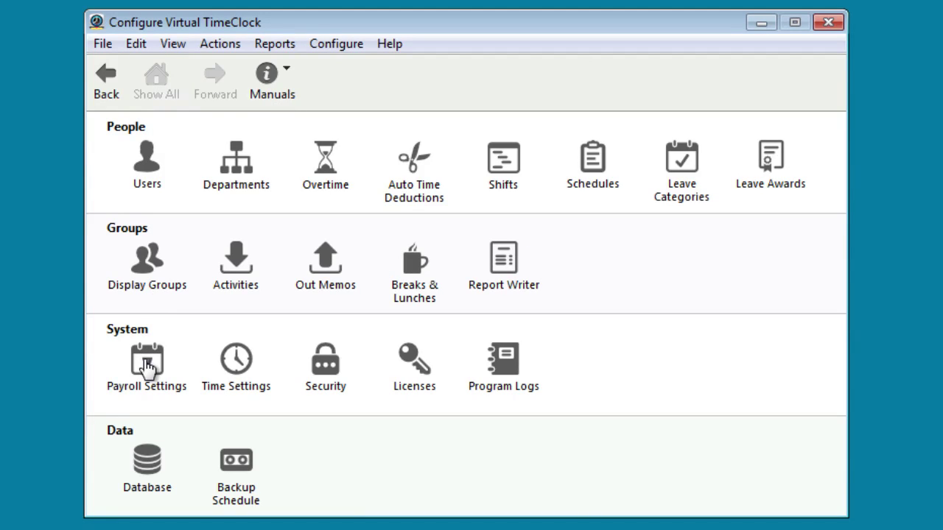
# Step: Apply payroll settings with Weekly frequency and None for payroll export, then return to the overview
pyautogui.click(148, 361)
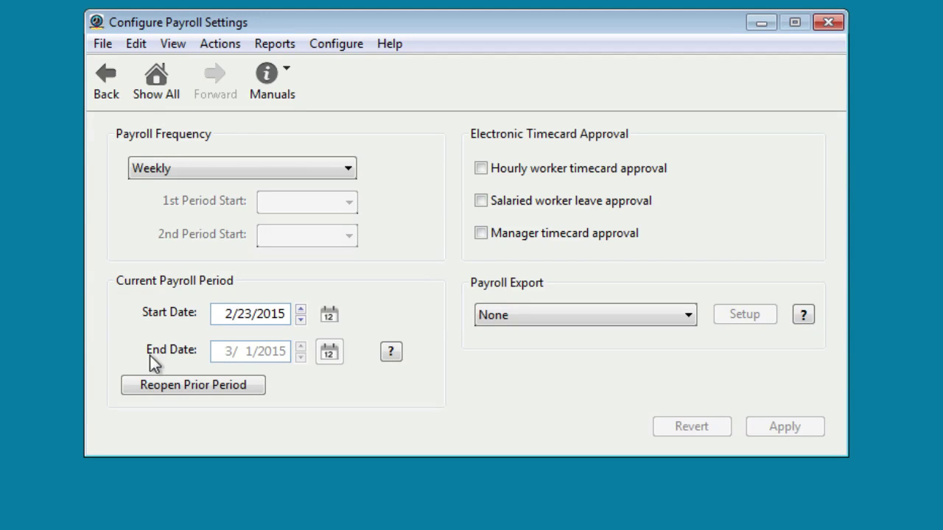
pyautogui.click(350, 170)
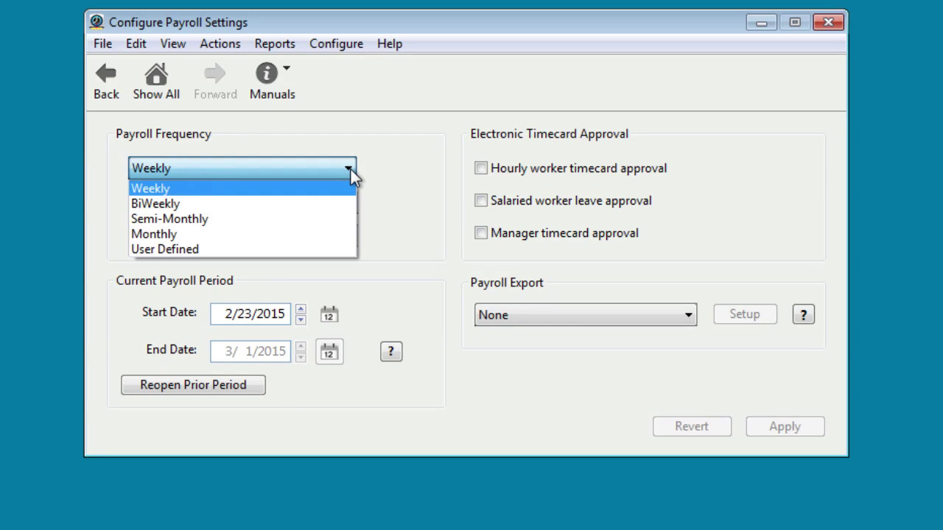
pyautogui.click(351, 169)
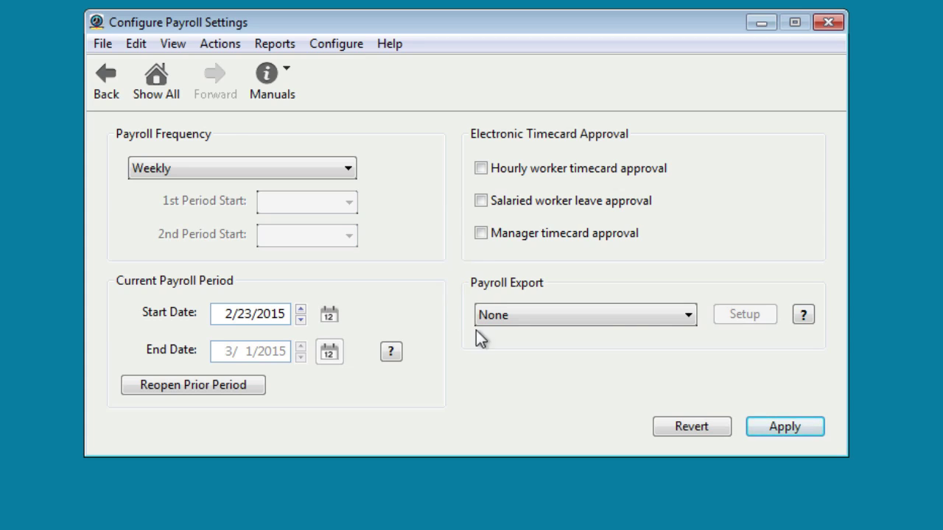
pyautogui.click(685, 315)
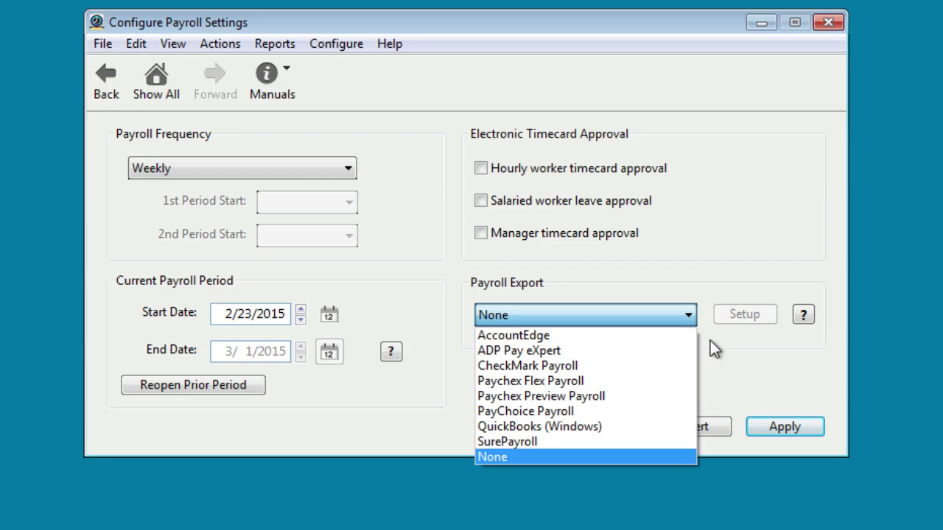
pyautogui.click(710, 341)
pyautogui.click(791, 427)
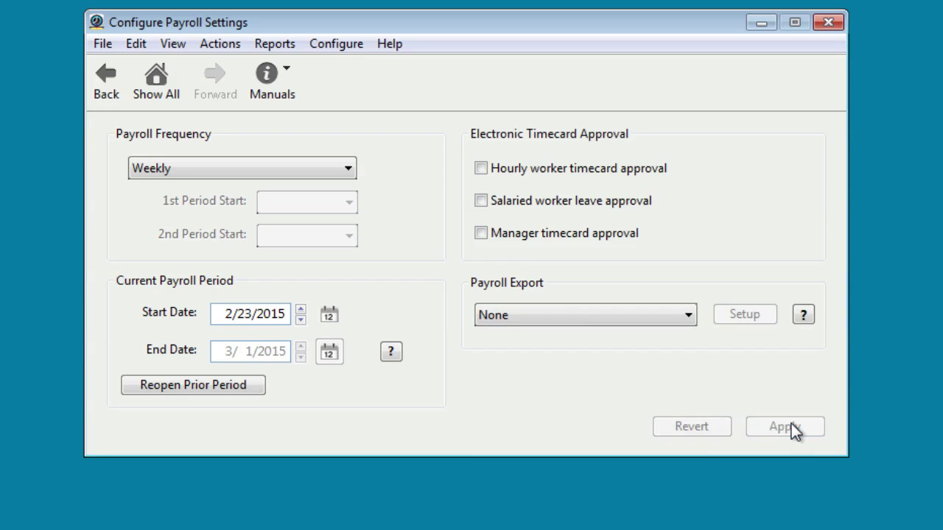
pyautogui.click(155, 77)
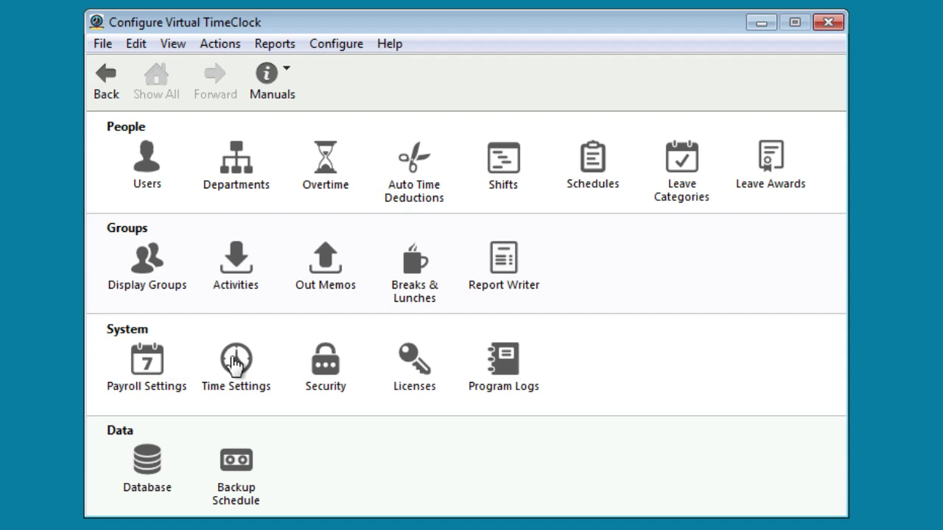
# Step: Confirm the workweek starts on Monday in Time Settings, then return to the overview
pyautogui.click(234, 360)
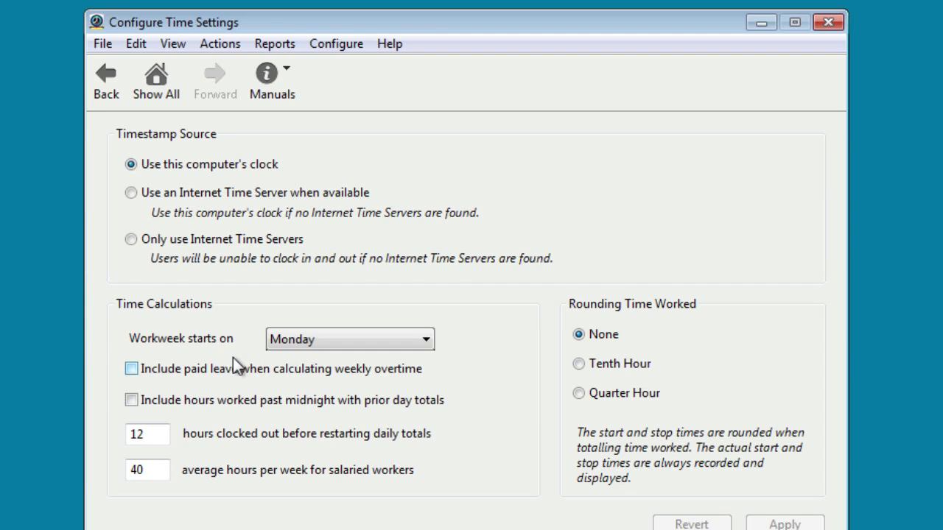
pyautogui.click(430, 321)
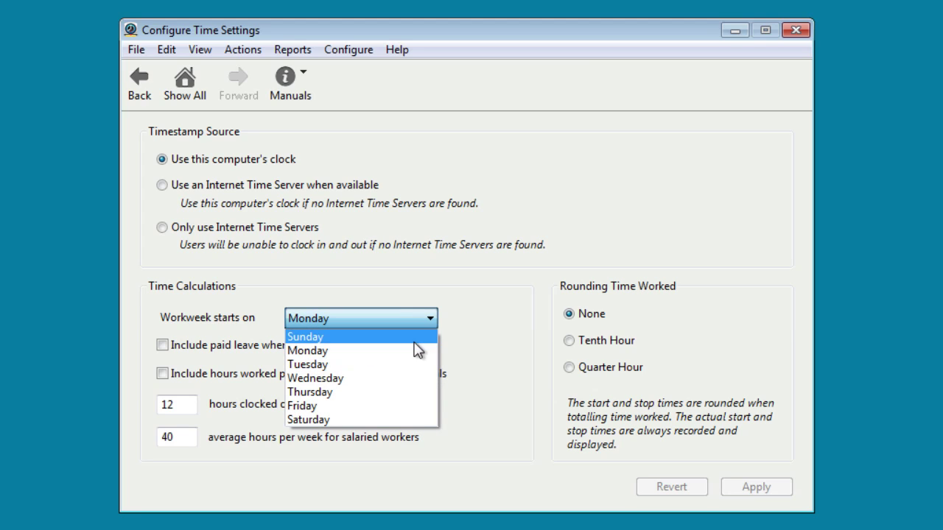
pyautogui.click(475, 315)
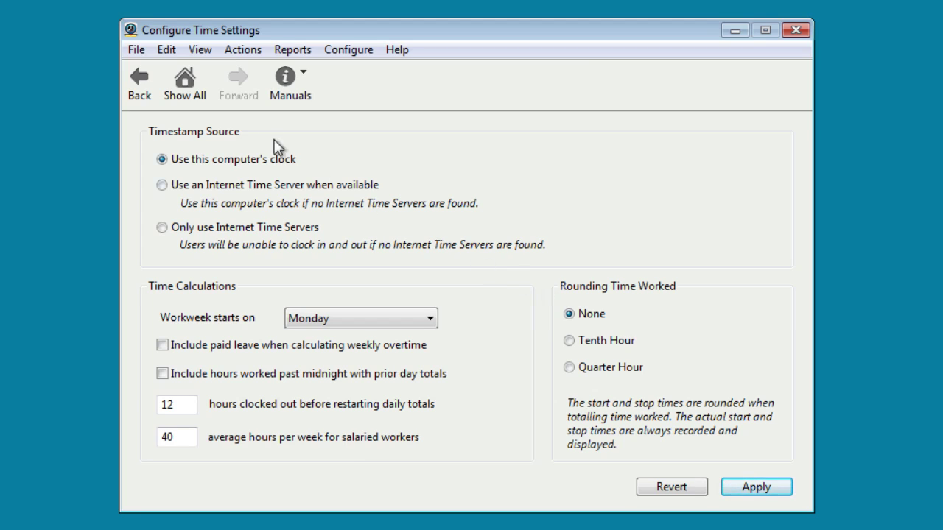
pyautogui.click(187, 81)
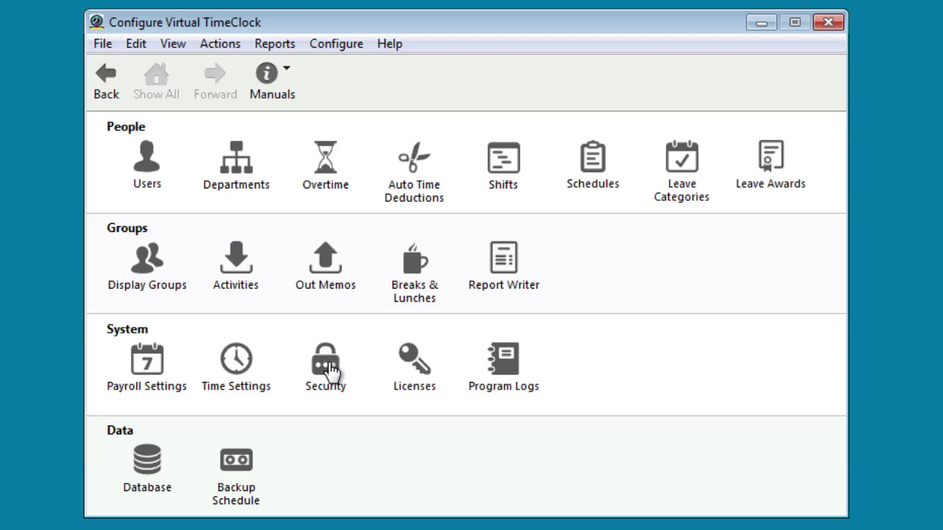
# Step: Check the security rules: admin password required, 4-character minimum, case-sensitive, no strong-password requirement
pyautogui.click(327, 372)
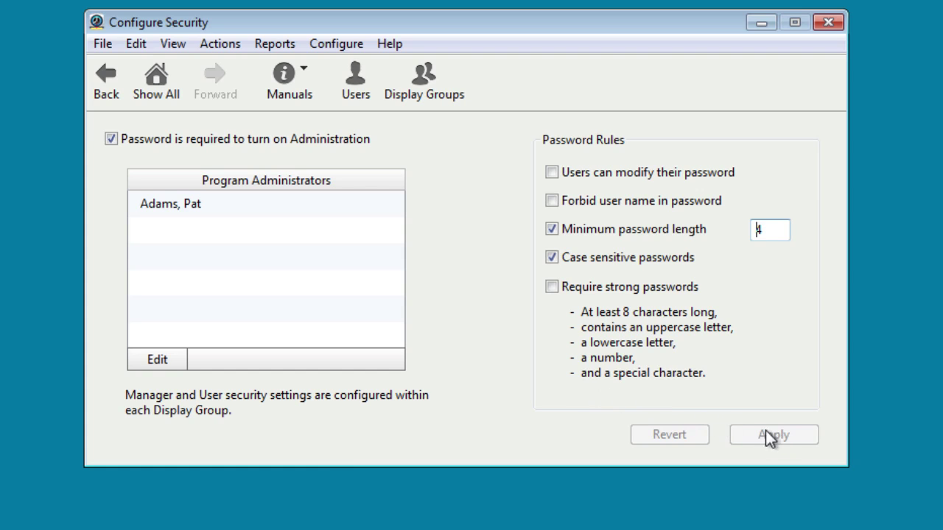
pyautogui.click(158, 78)
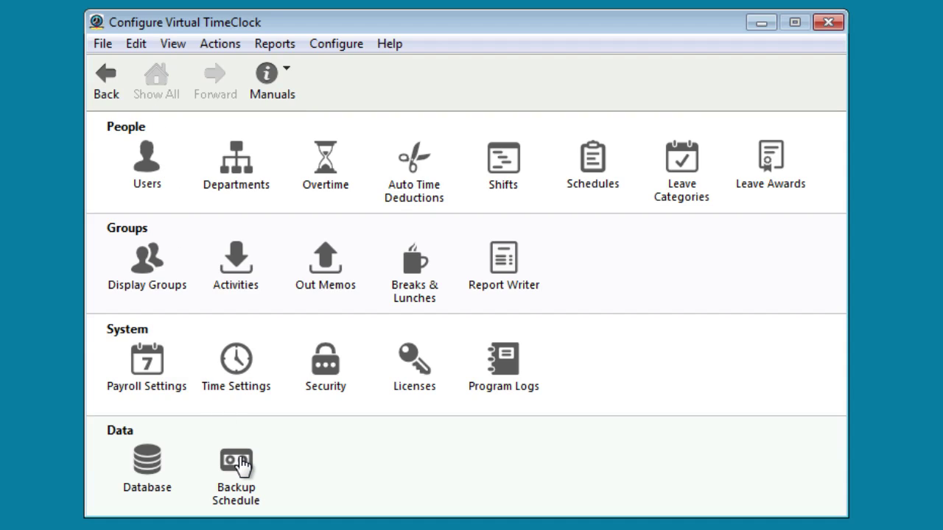
# Step: Check the backup schedule: no scheduled backups, keep last 1 file, no backup folder selected
pyautogui.click(236, 463)
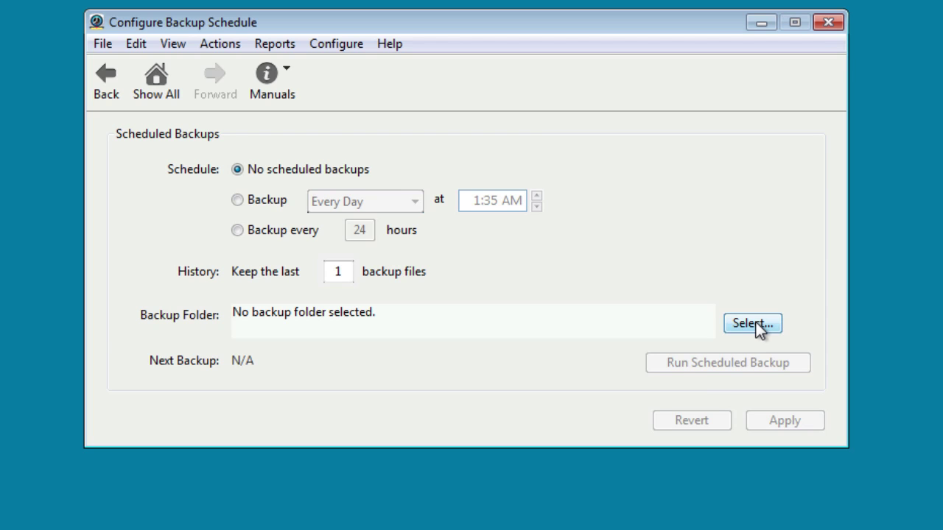
pyautogui.click(156, 78)
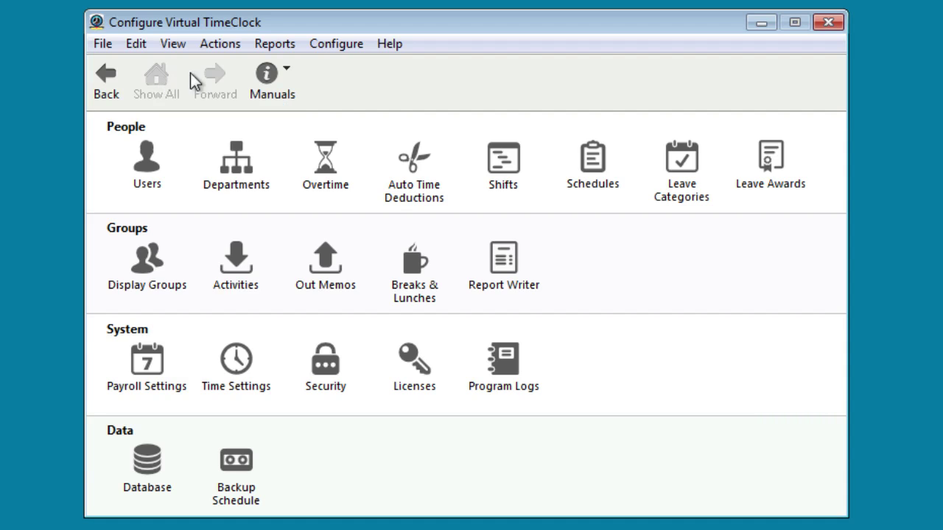
# Step: Close Configure Virtual TimeClock to see the Administration window listing New User, 0 of 1 in
pyautogui.click(828, 23)
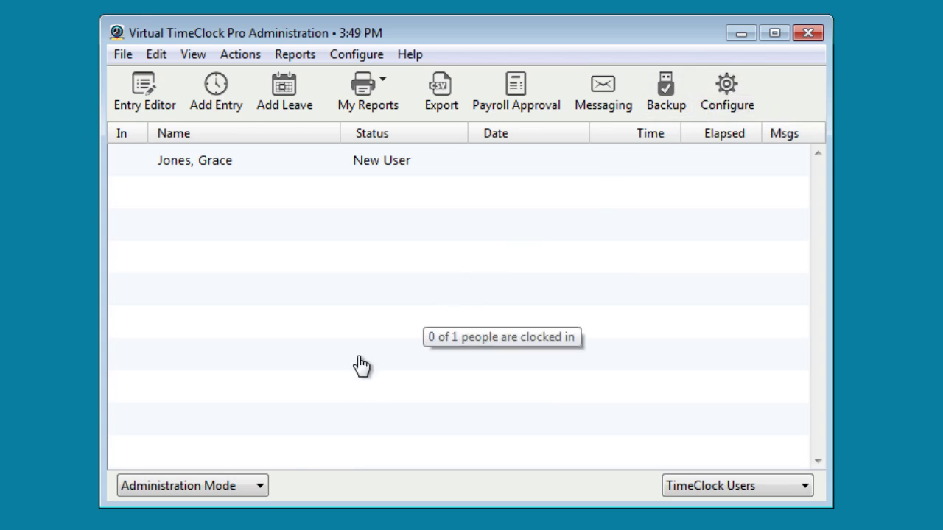
# Step: Switch the program to User Mode from the mode dropdown
pyautogui.click(259, 483)
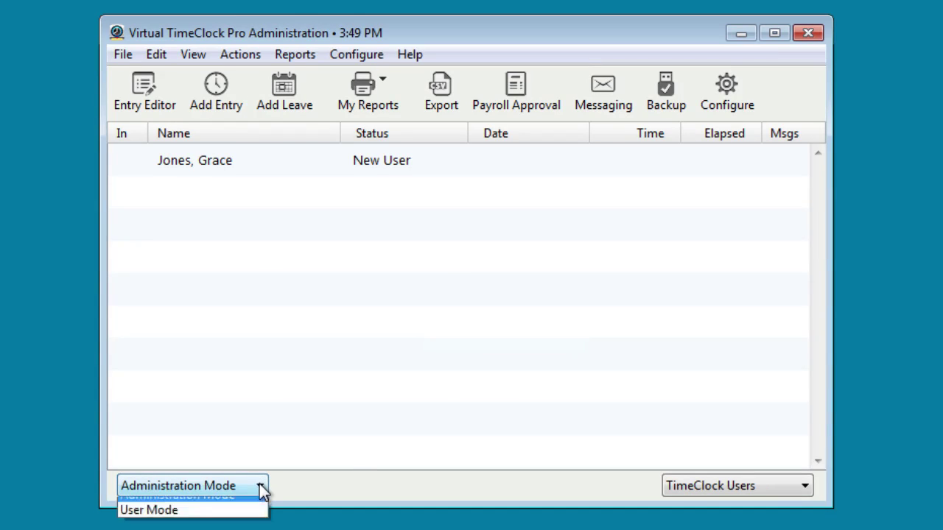
pyautogui.click(230, 522)
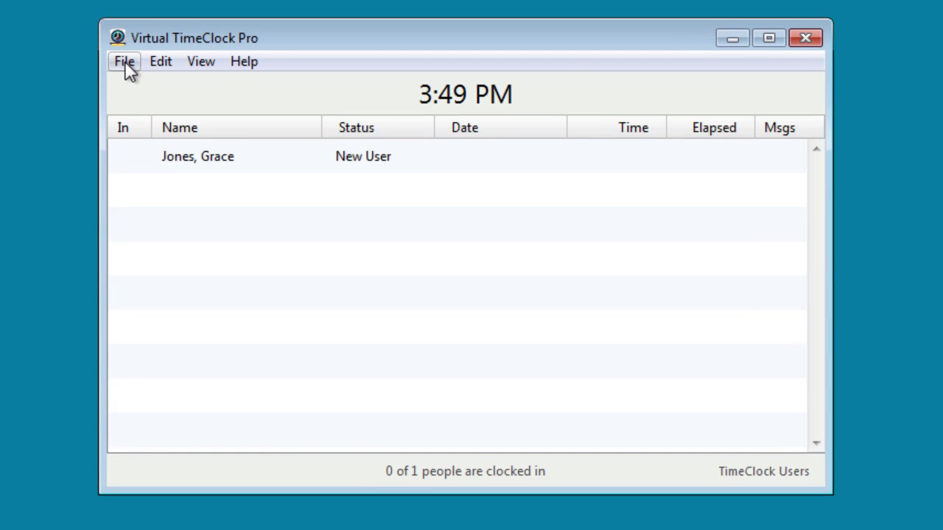
pyautogui.click(124, 62)
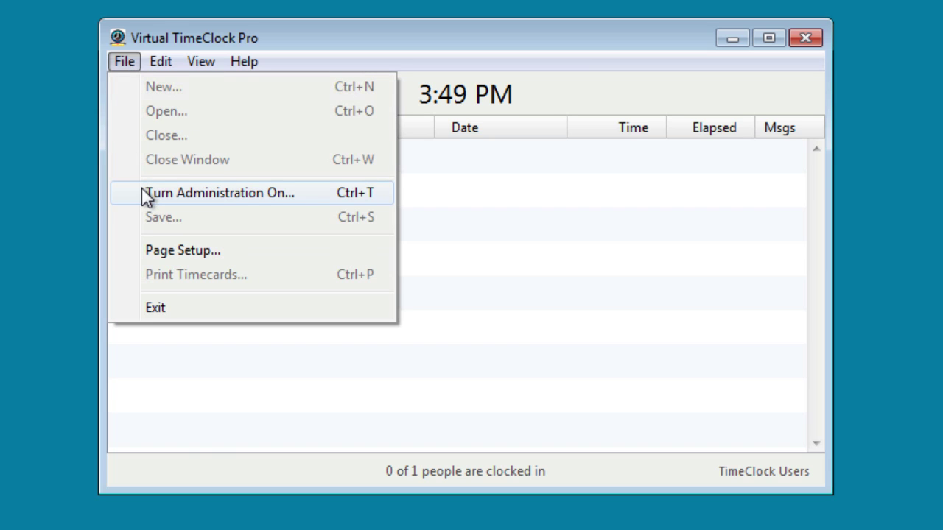
pyautogui.click(38, 185)
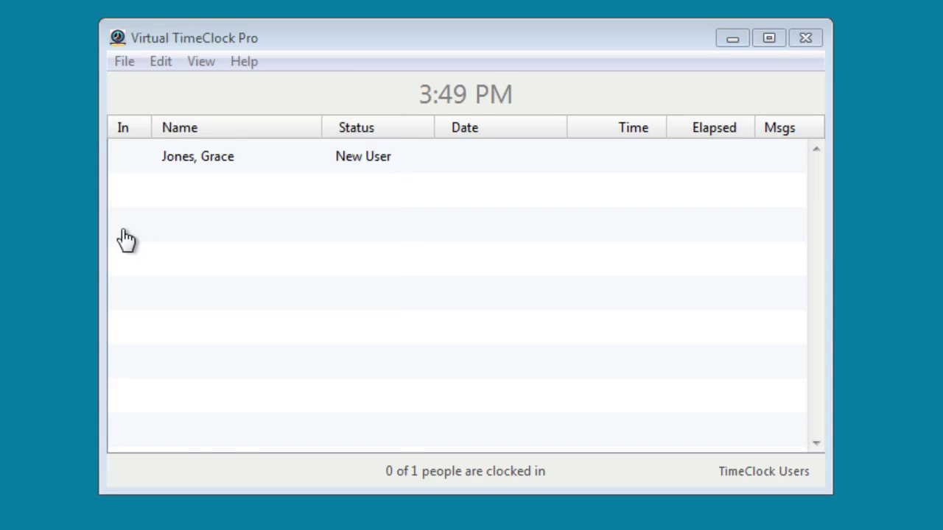
# Step: Give the new user a verified password, save it, and clock her in at 3:50 PM
pyautogui.doubleClick(213, 166)
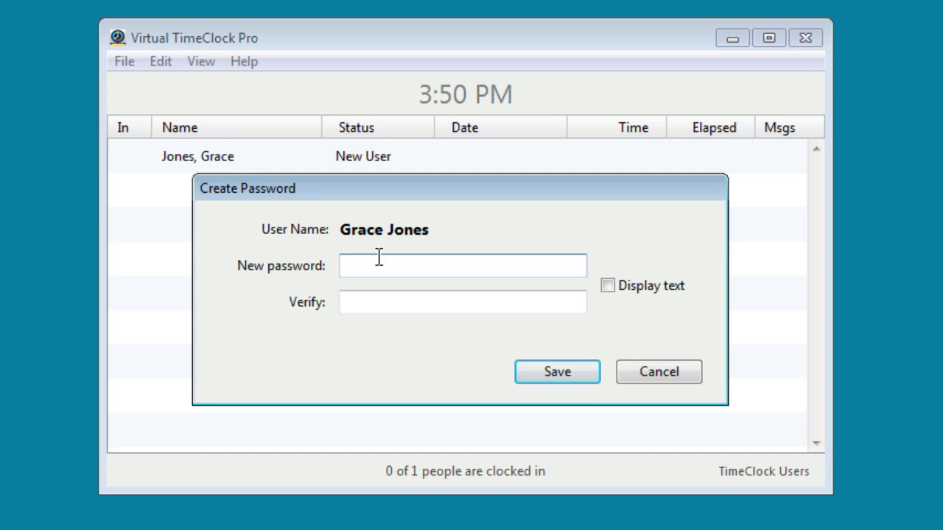
pyautogui.write('*****')
pyautogui.press('Tab')
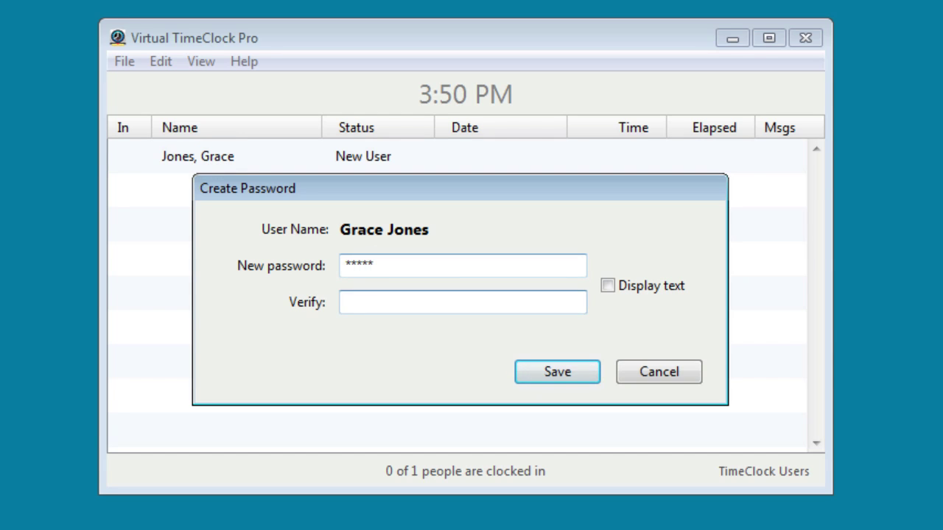
pyautogui.write('*****')
pyautogui.click(543, 372)
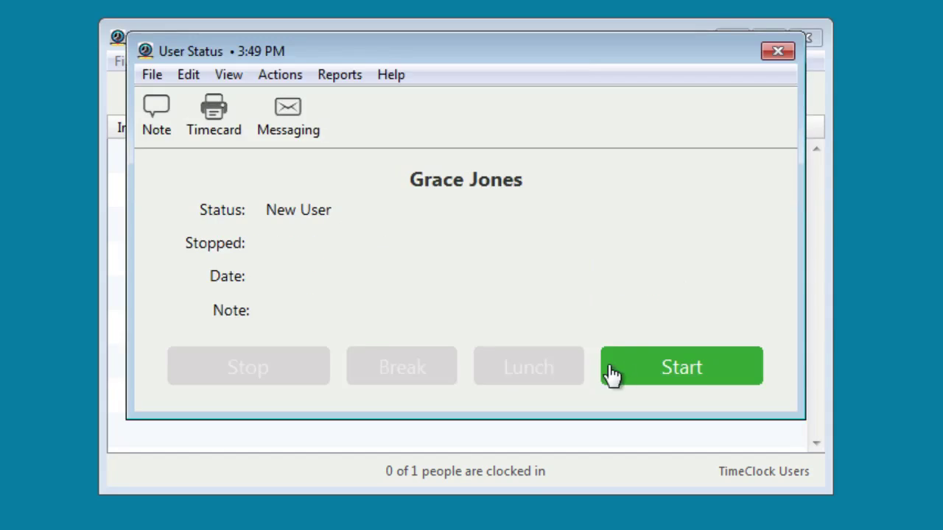
pyautogui.click(679, 368)
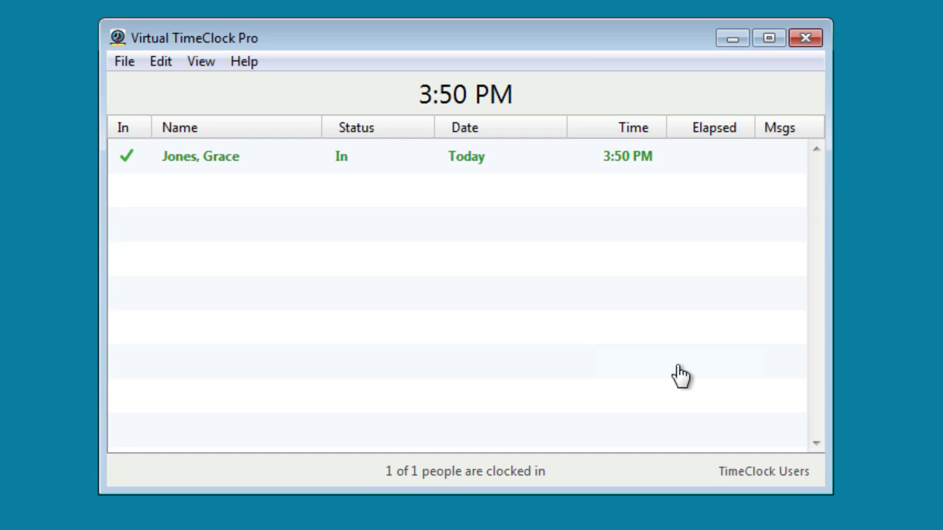